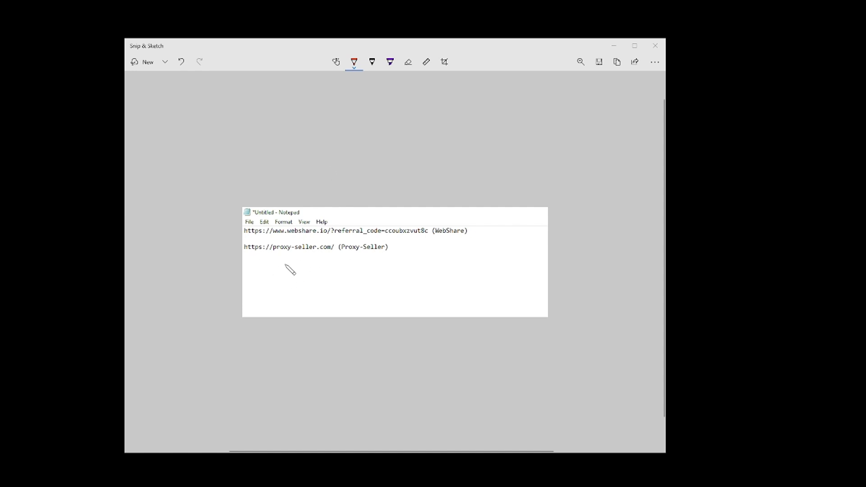
# - Draw an orange arrow under the Proxy-Seller link and write 'X (NO)' beneath it
pyautogui.moveTo(284, 264)
pyautogui.mouseDown()
pyautogui.moveTo(290, 258)
pyautogui.moveTo(297, 267)
pyautogui.moveTo(285, 301)
pyautogui.moveTo(305, 303)
pyautogui.mouseUp()
pyautogui.moveTo(342, 280)
pyautogui.mouseDown()
pyautogui.moveTo(349, 308)
pyautogui.moveTo(369, 284)
pyautogui.moveTo(377, 299)
pyautogui.moveTo(389, 285)
pyautogui.moveTo(406, 308)
pyautogui.moveTo(396, 310)
pyautogui.mouseUp()
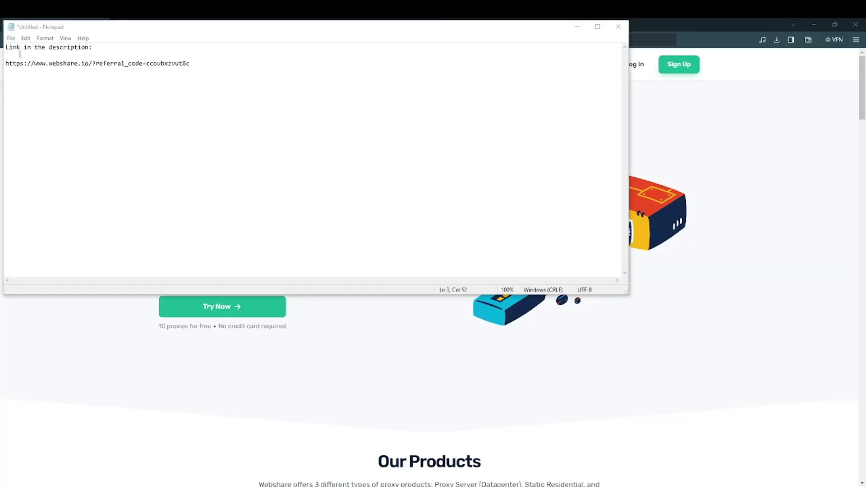
# - Highlight the 'Link in the description' line and the Webshare referral link, then show the Webshare home page
pyautogui.moveTo(7, 47); pyautogui.dragTo(102, 56)
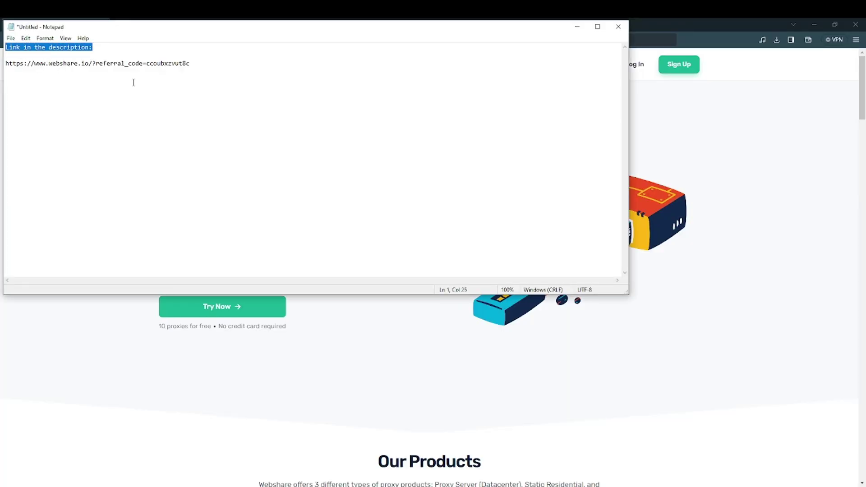
pyautogui.click(164, 77)
pyautogui.moveTo(195, 71); pyautogui.dragTo(3, 64)
pyautogui.click(455, 376)
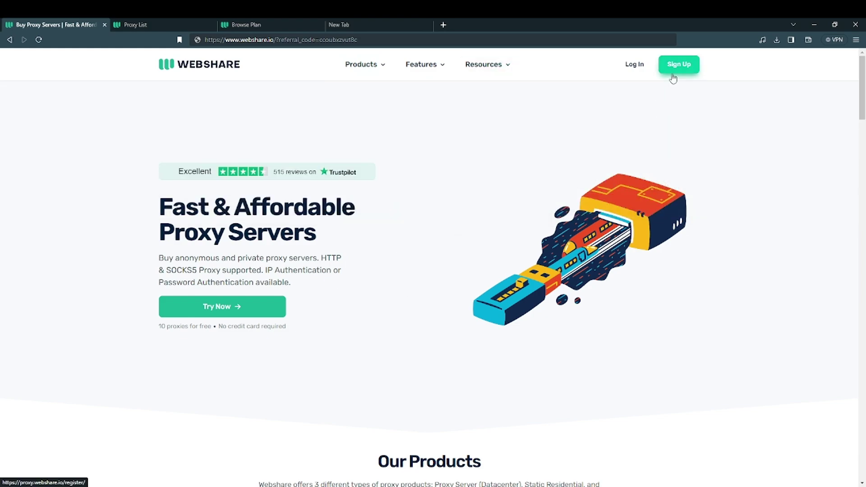
# - Switch to the Proxy List dashboard listing the free plan's 10 proxies, toggling the Subscription section
pyautogui.click(145, 25)
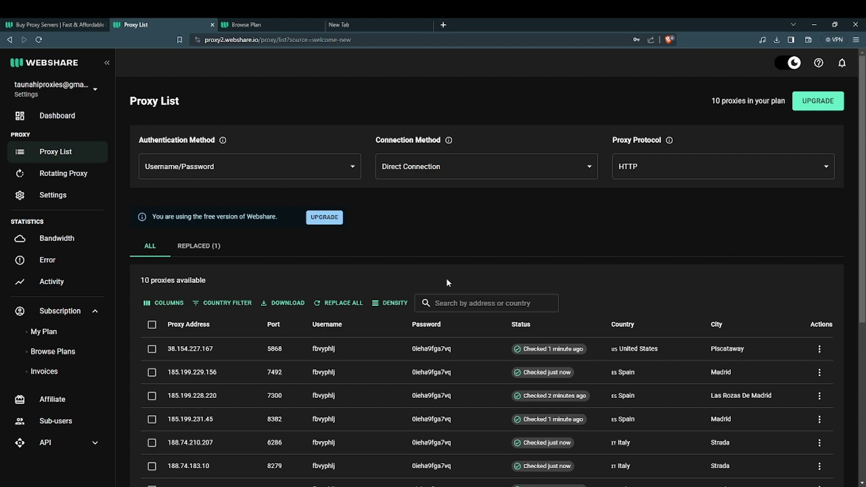
pyautogui.click(60, 311)
pyautogui.click(57, 313)
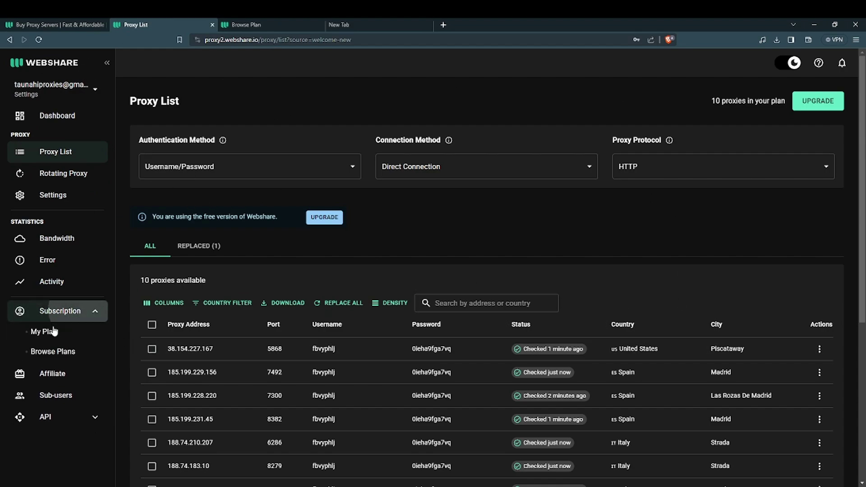
# - Start a new plan with Premium Proxy and a custom quantity of 1 proxy
pyautogui.click(50, 352)
pyautogui.scroll(5, 219, 245)
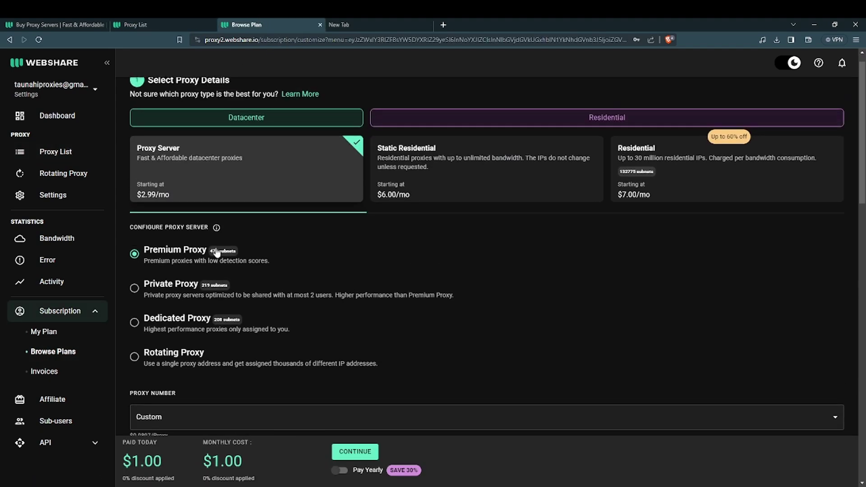
pyautogui.scroll(1, 215, 252)
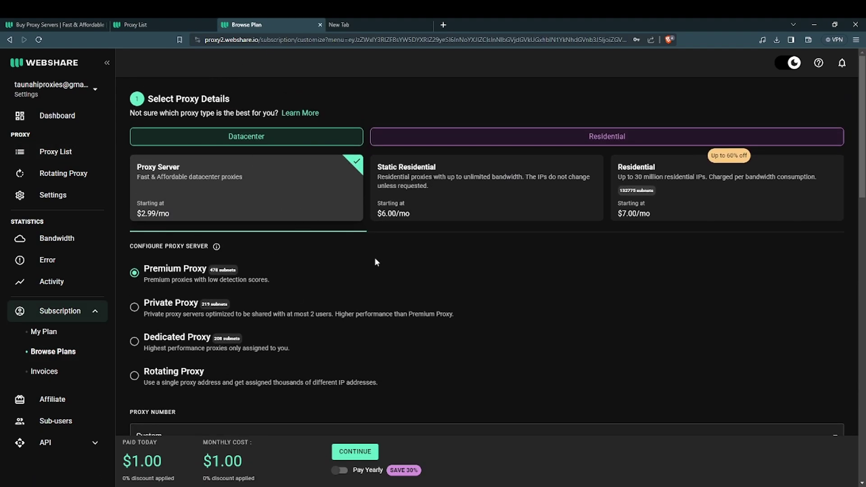
pyautogui.scroll(-3, 374, 264)
pyautogui.scroll(3, 235, 260)
pyautogui.click(134, 273)
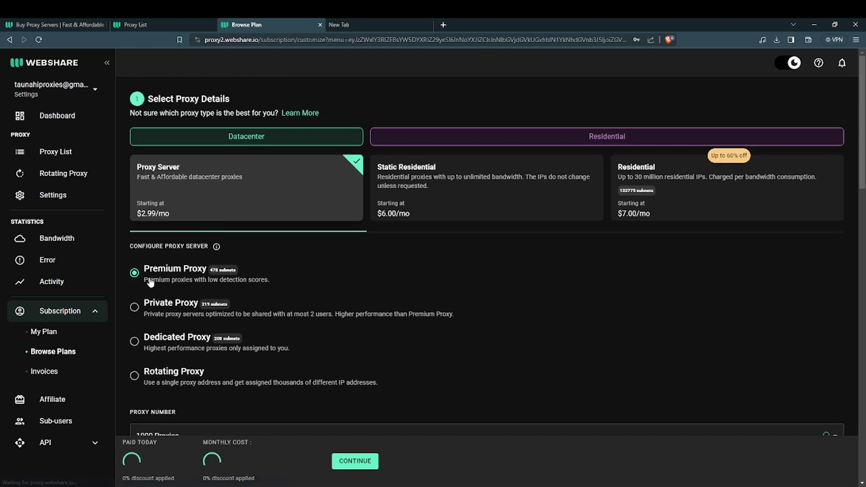
pyautogui.scroll(-3, 149, 293)
pyautogui.click(152, 307)
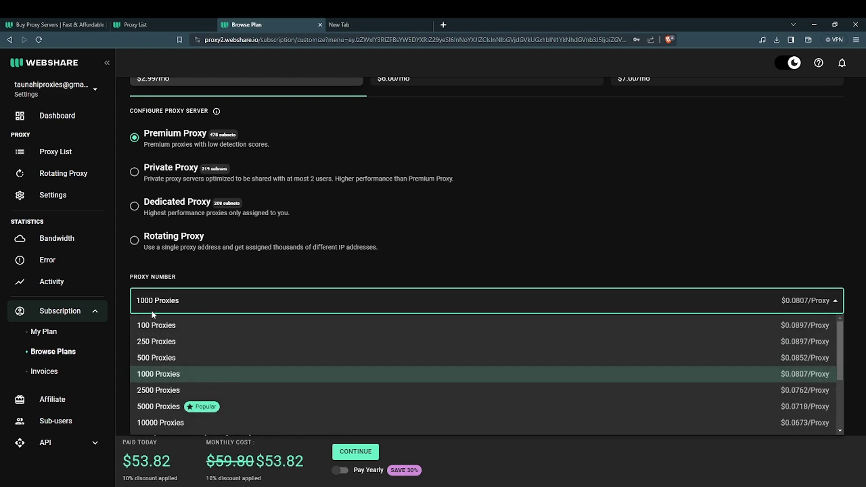
pyautogui.scroll(-3, 154, 383)
pyautogui.click(149, 423)
pyautogui.click(299, 347)
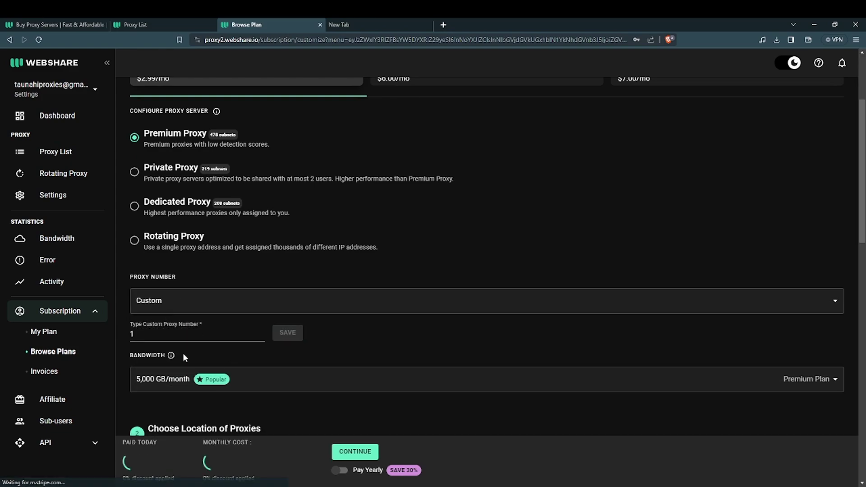
# - Choose 250 GB/month bandwidth, assign 1 proxy to the United States, and continue to checkout
pyautogui.click(212, 389)
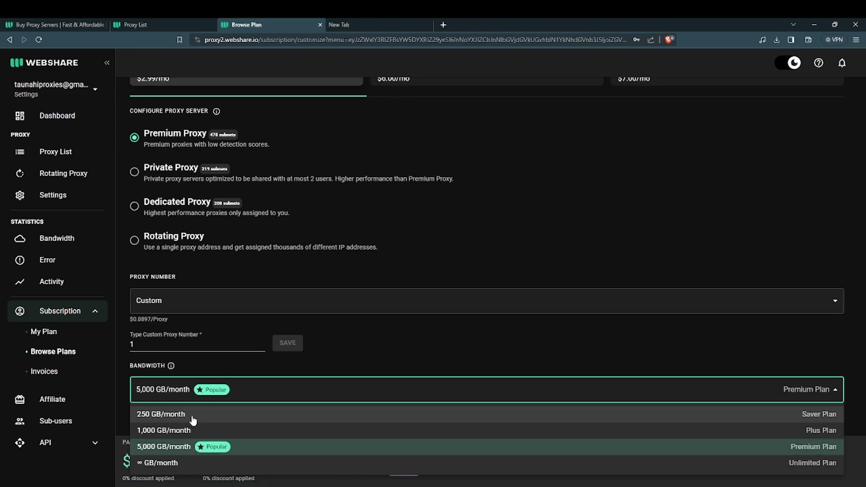
pyautogui.click(193, 415)
pyautogui.scroll(-5, 316, 334)
pyautogui.click(592, 273)
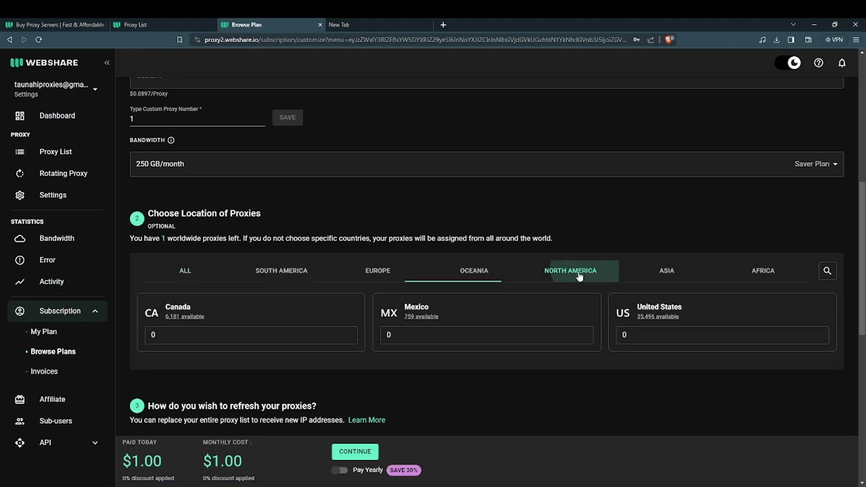
pyautogui.click(690, 337)
pyautogui.write('1')
pyautogui.scroll(-10, 434, 308)
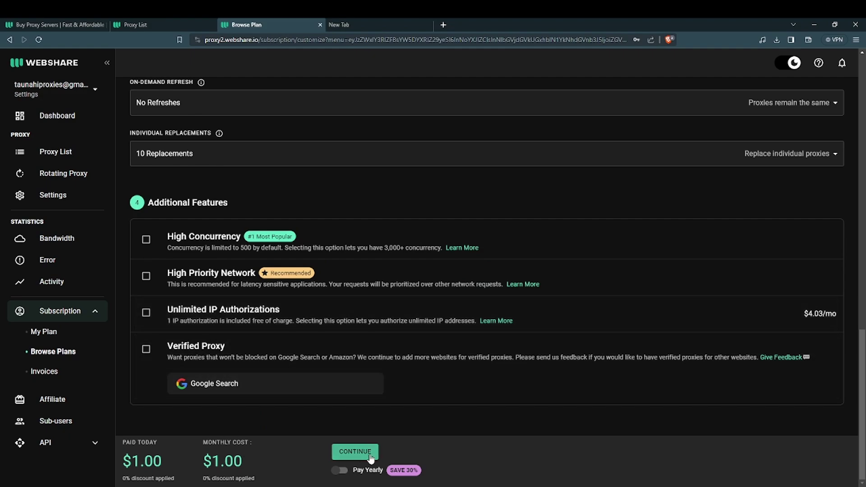
pyautogui.click(355, 452)
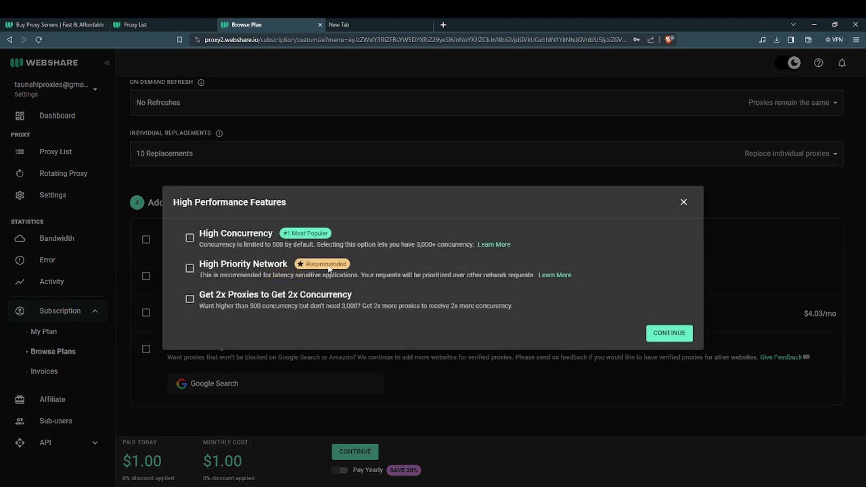
pyautogui.click(650, 336)
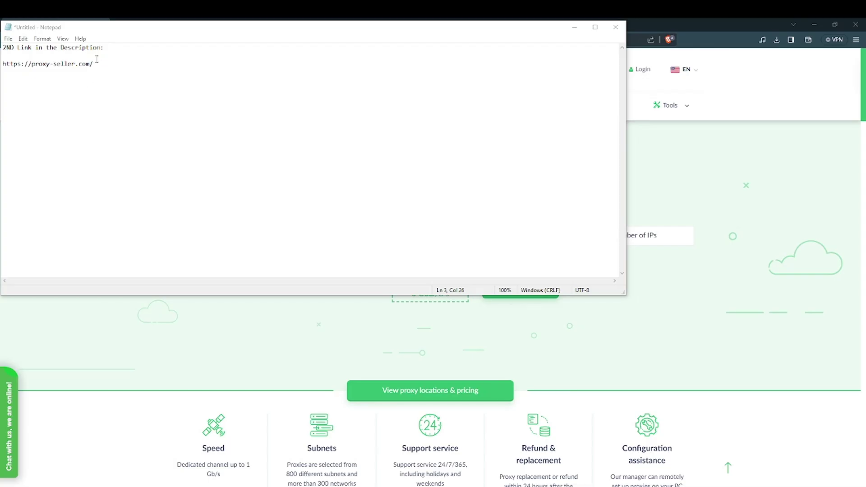
# - Highlight the '2ND Link in the Description:' line and proxy-seller.com URL, then show the Proxy-Seller page
pyautogui.moveTo(106, 48); pyautogui.dragTo(6, 47)
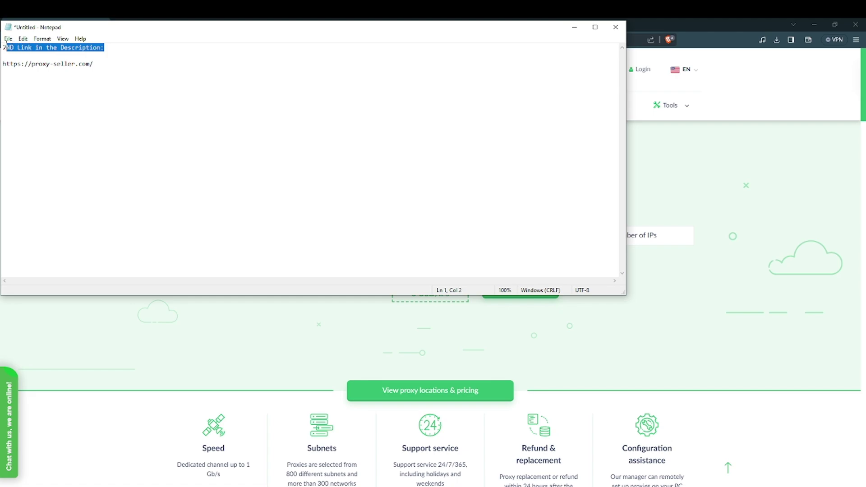
pyautogui.moveTo(106, 64); pyautogui.dragTo(3, 66)
pyautogui.click(158, 319)
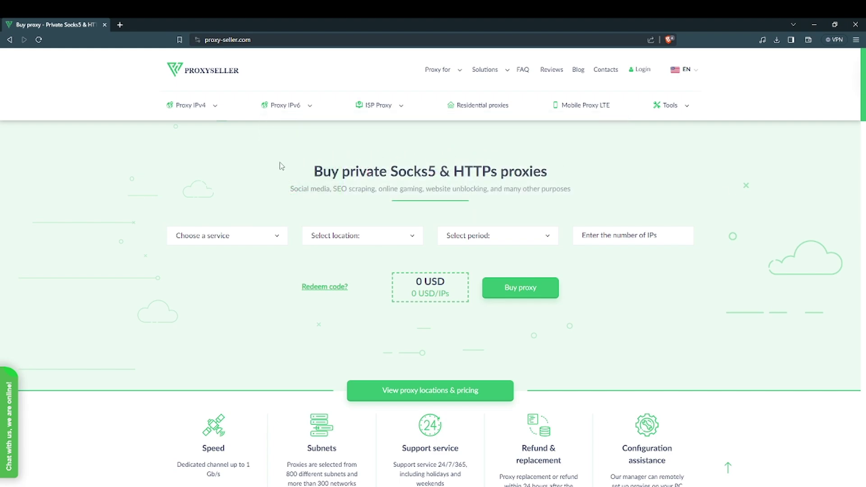
# - Choose the Proxy IPv4 service in USA for 1 month with 1 IP, totalling 2.14 USD
pyautogui.click(227, 235)
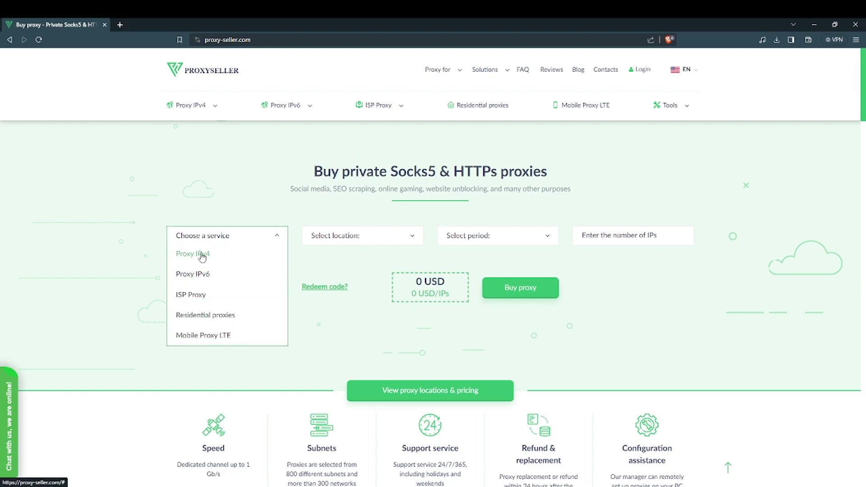
pyautogui.click(181, 256)
pyautogui.click(334, 234)
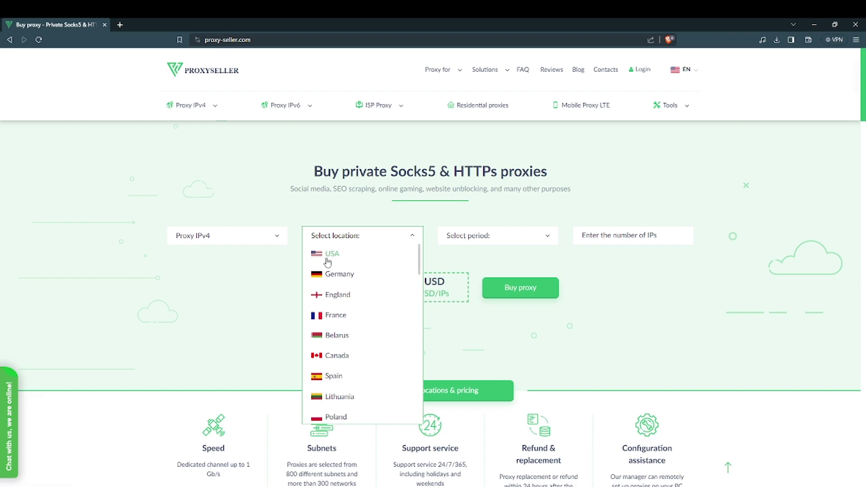
pyautogui.click(327, 258)
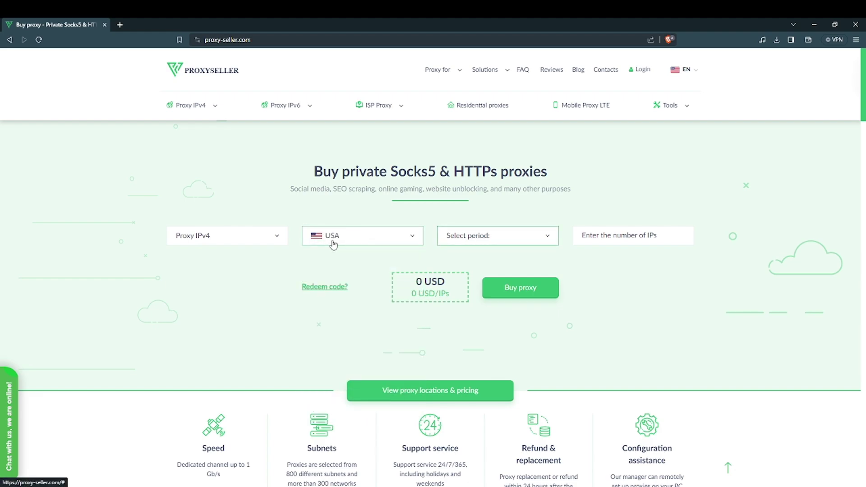
pyautogui.click(510, 243)
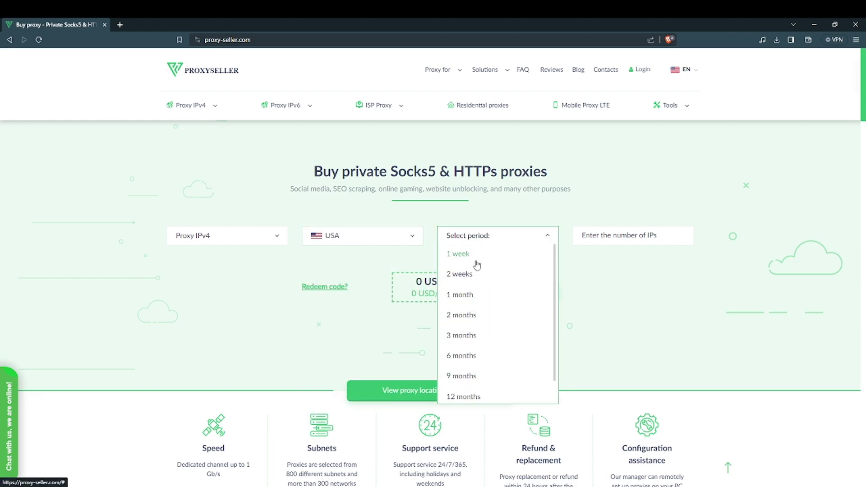
pyautogui.click(464, 294)
pyautogui.click(497, 244)
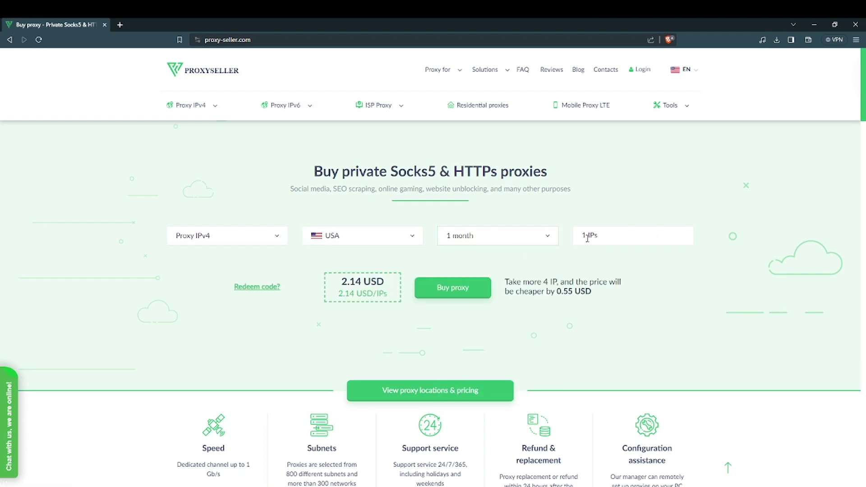
pyautogui.doubleClick(583, 236)
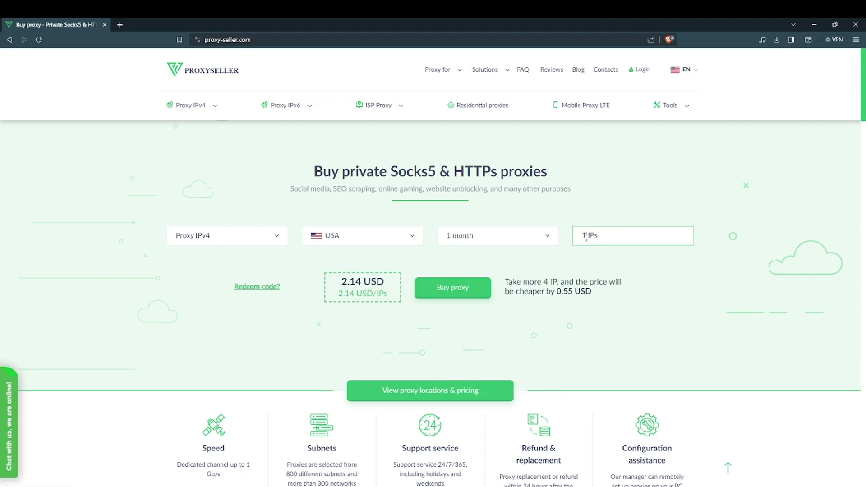
pyautogui.click(533, 272)
# - Open the order form and set purpose Gaming, Proxy for Minecraft, keeping username & password authorization on
pyautogui.click(441, 287)
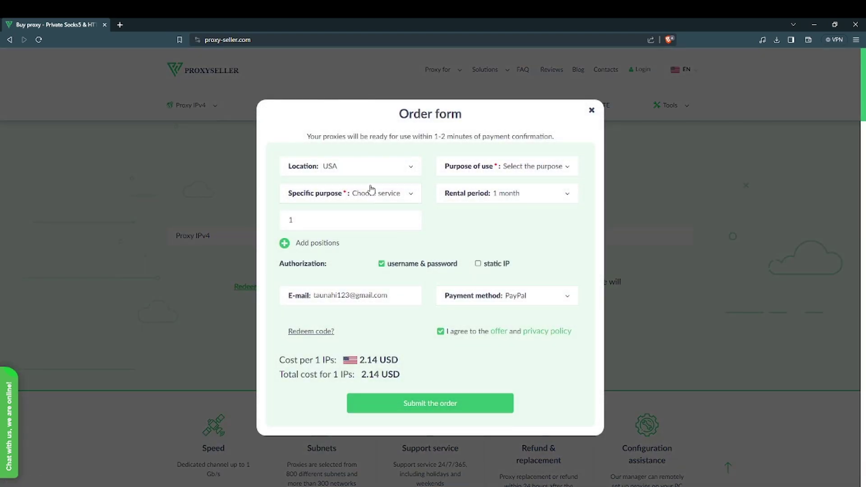
pyautogui.click(473, 179)
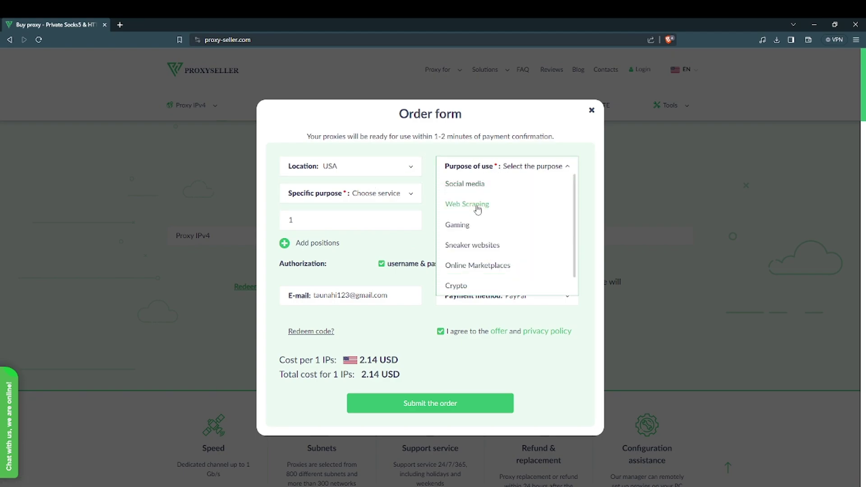
pyautogui.click(469, 223)
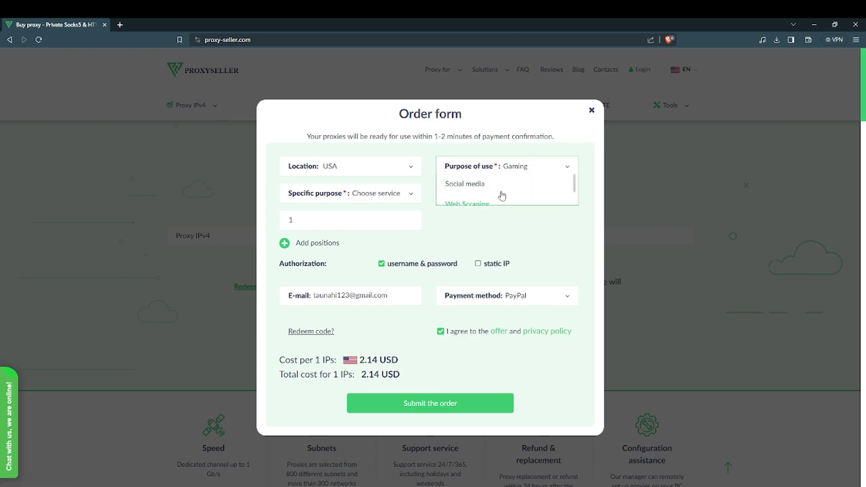
pyautogui.click(387, 194)
pyautogui.scroll(-6, 335, 278)
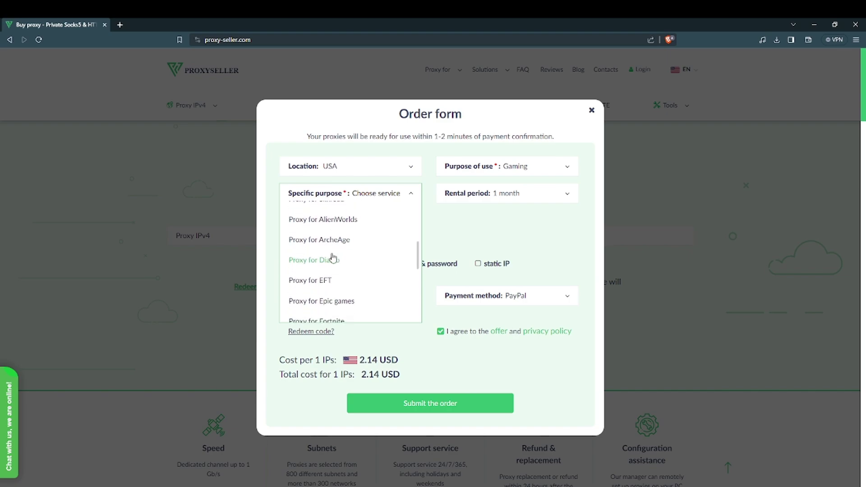
pyautogui.click(328, 252)
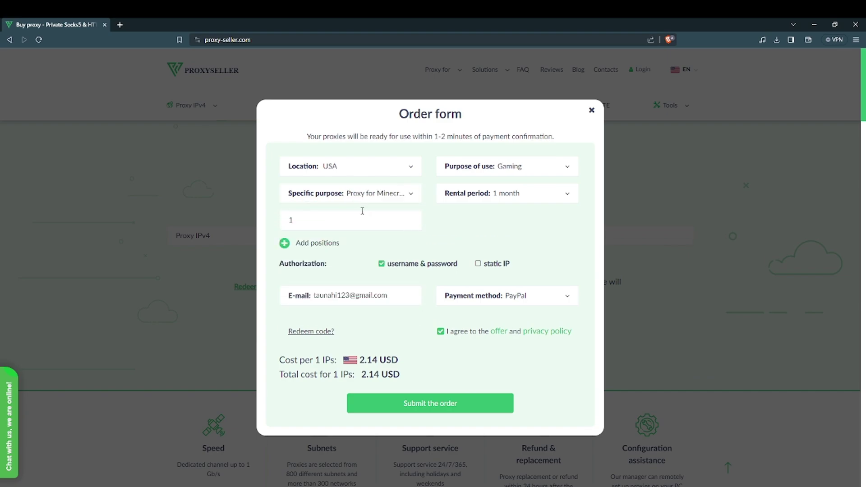
pyautogui.click(381, 264)
pyautogui.click(381, 265)
pyautogui.hotkey('ctrl', 'a')
pyautogui.click(525, 302)
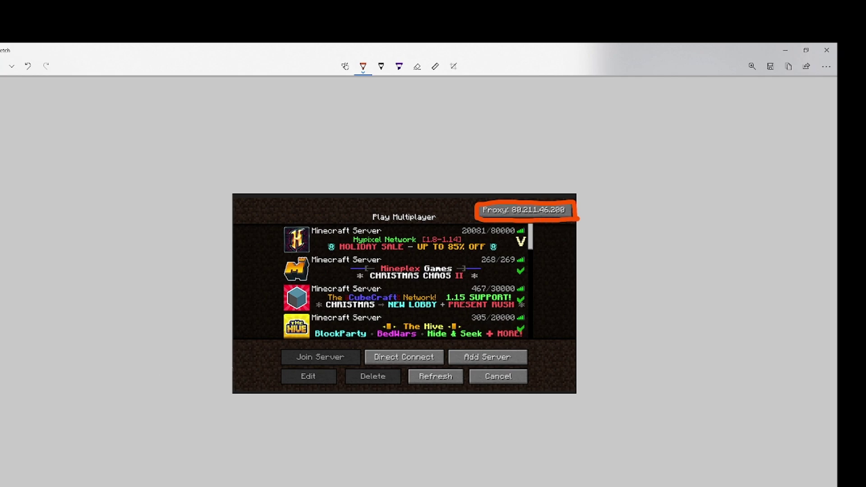
# - Bring the Notepad note with the Discord invite link in front of the Minecraft screenshot
pyautogui.hotkey('alt', 'Tab')
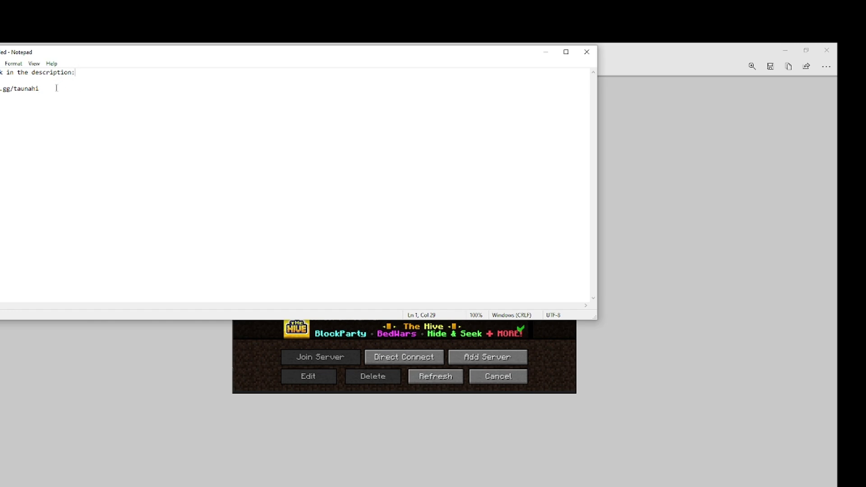
# - Highlight the Discord invite link line and the first line of the notes
pyautogui.moveTo(55, 89); pyautogui.dragTo(0, 100)
pyautogui.moveTo(76, 73); pyautogui.dragTo(0, 73)
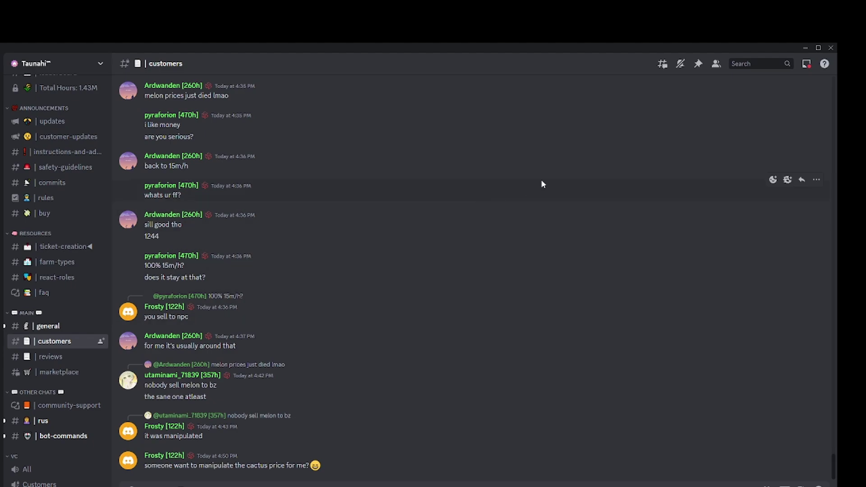
# - Download the pinned taunahi-proxymod1.8.9-autogg.jar, confirm the warning, and show it in .minecraft\mods
pyautogui.click(698, 67)
pyautogui.scroll(-10, 574, 212)
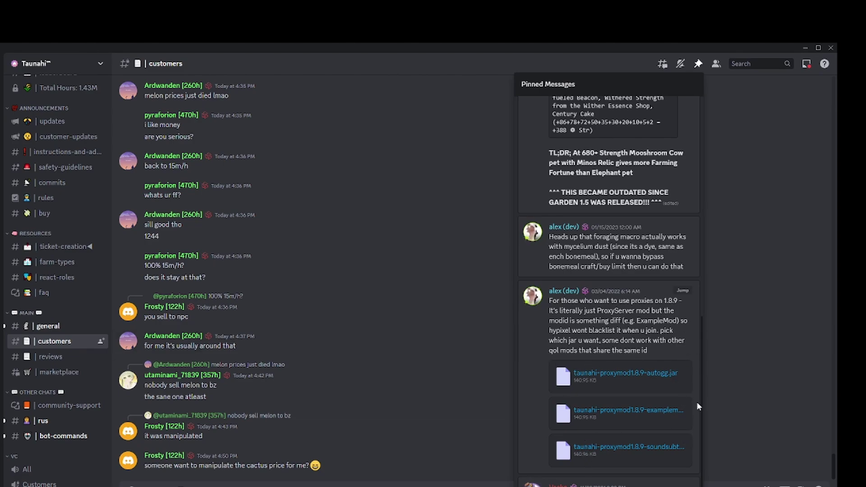
pyautogui.click(652, 374)
pyautogui.click(415, 314)
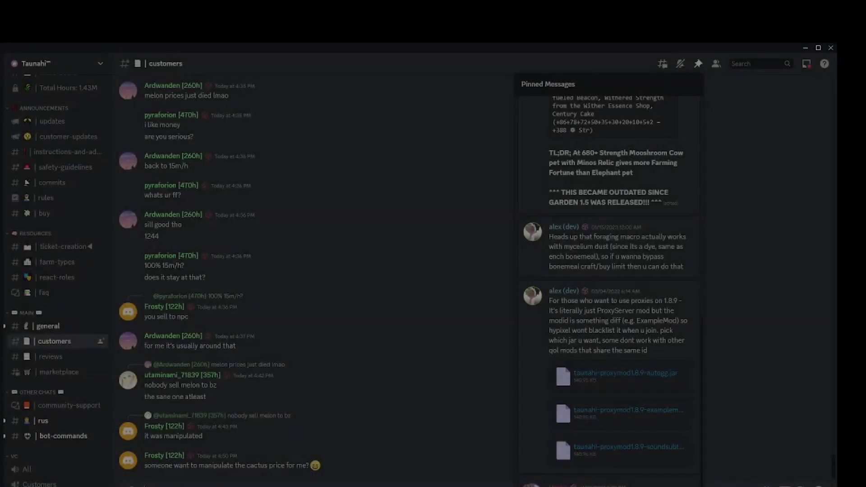
pyautogui.hotkey('alt', 'Tab')
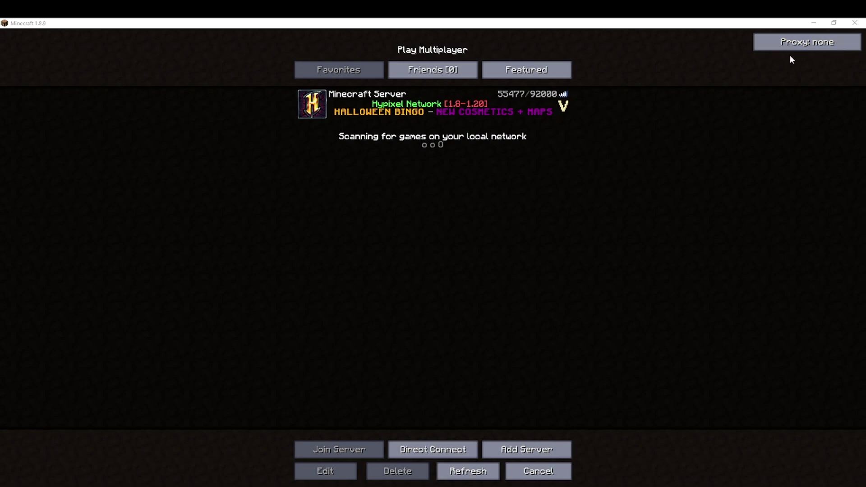
# - Enter proxy 102.192.120.1:20101 with the proxy username and password, then cancel and refresh servers
pyautogui.click(765, 44)
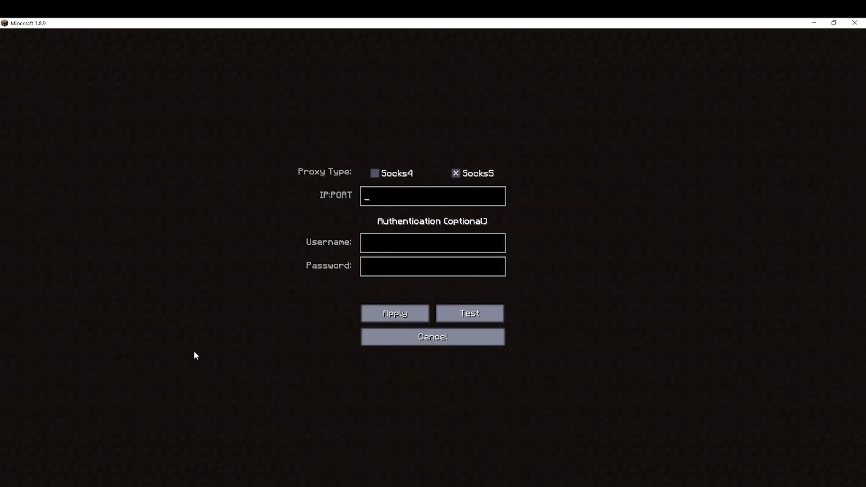
pyautogui.write('102.192.120.1:20101')
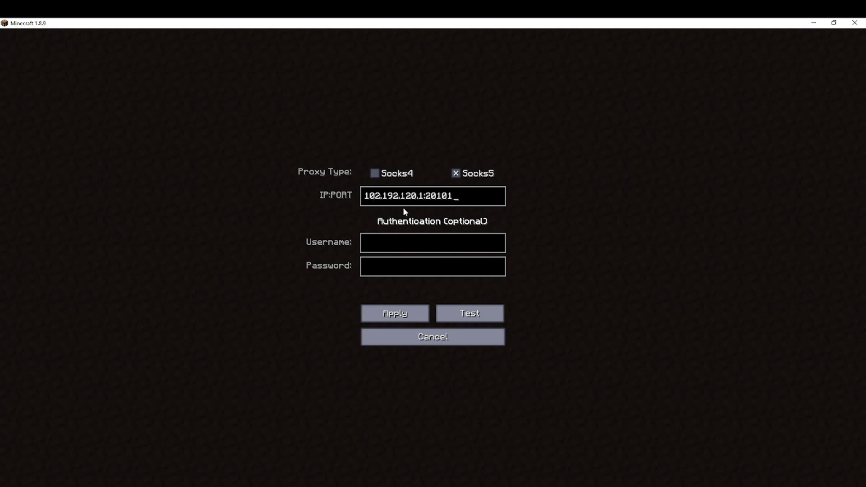
pyautogui.click(393, 245)
pyautogui.write('taunahi1')
pyautogui.click(402, 265)
pyautogui.write('taunahi2')
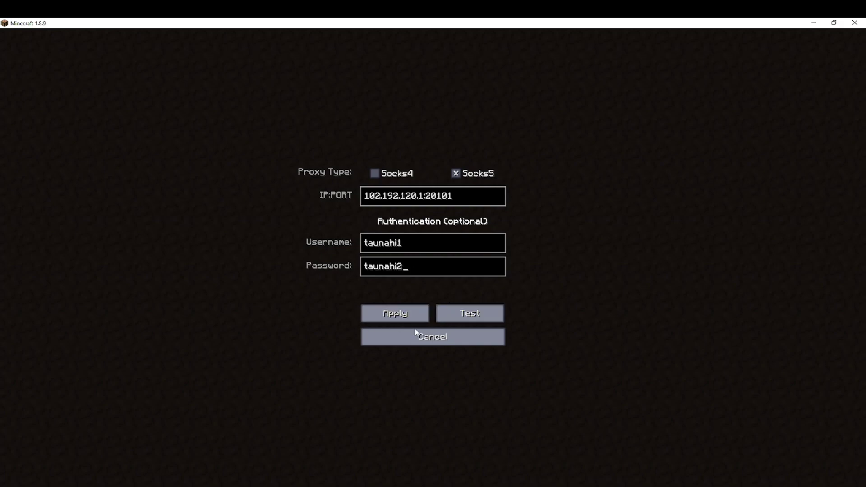
pyautogui.click(418, 340)
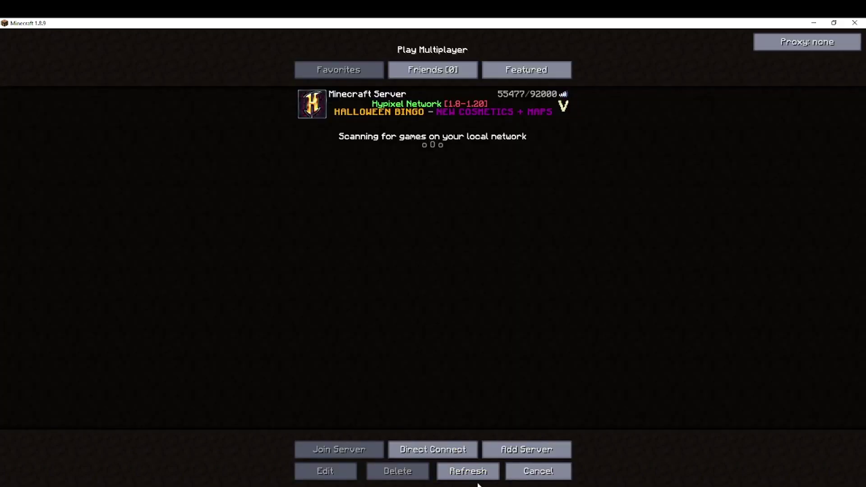
pyautogui.click(468, 474)
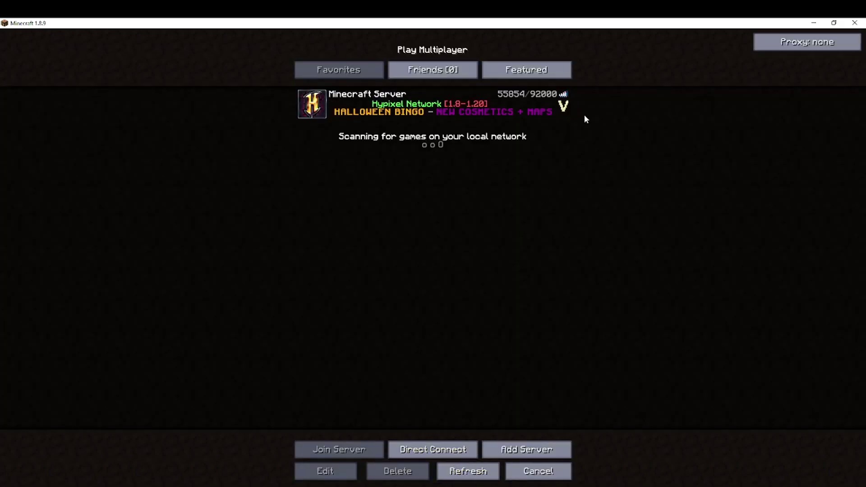